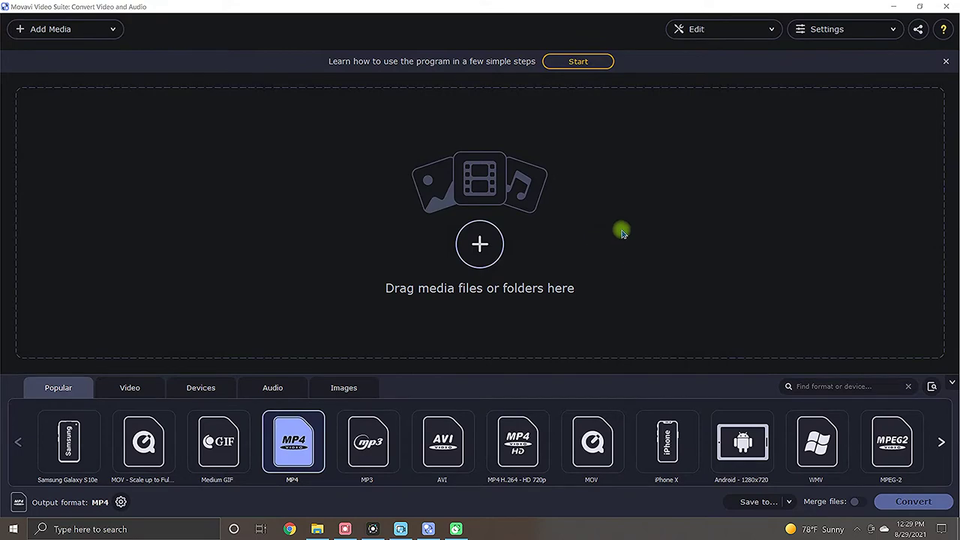
Step: Open the program's settings menu and close it without changing the language
left_click(879, 33)
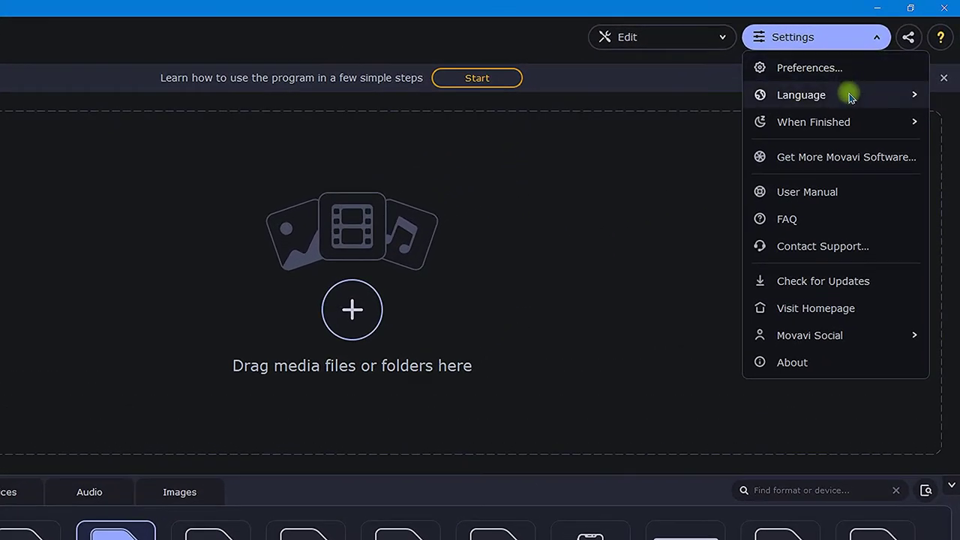
mouse_move(846, 92)
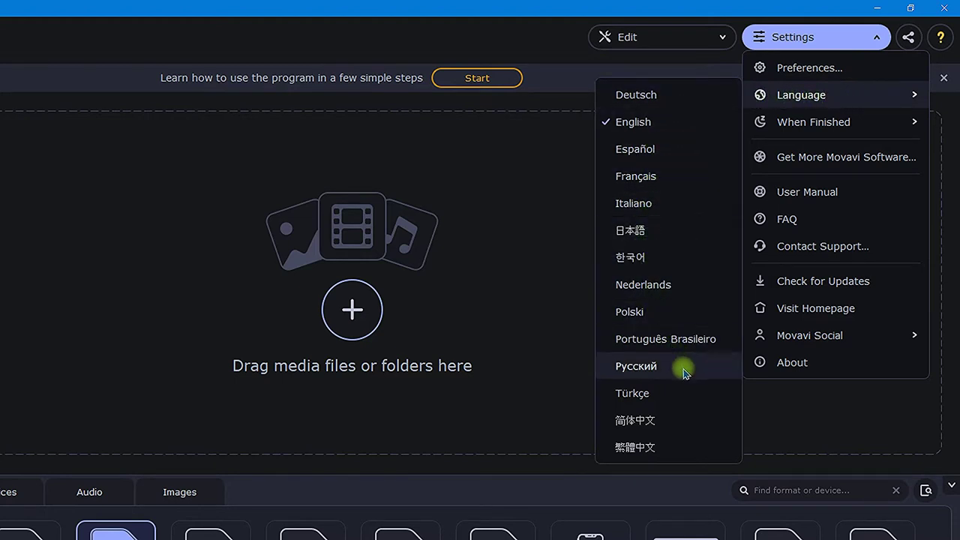
left_click(511, 315)
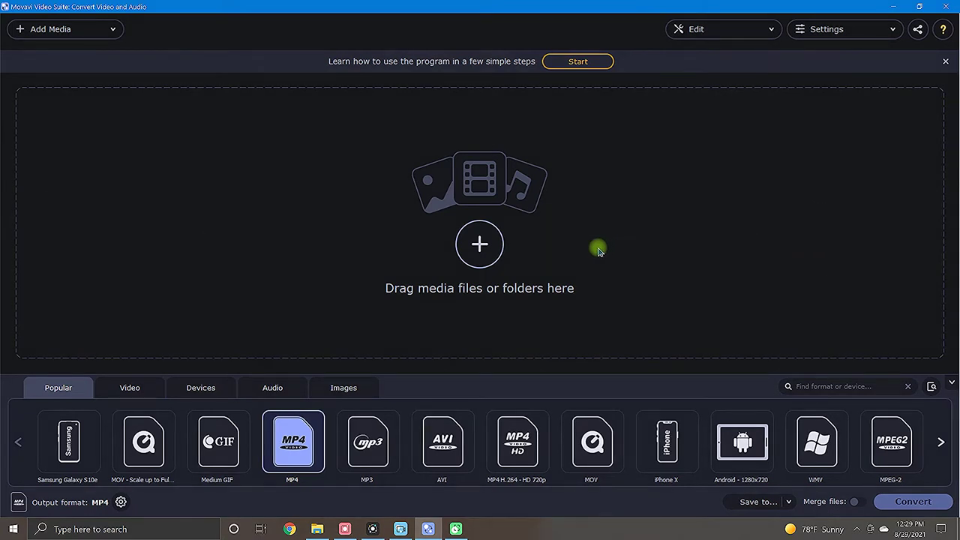
Step: Add New Project.mp4 by browsing, then drag Bubbles_Animation.mp4 into the conversion list
left_click(480, 244)
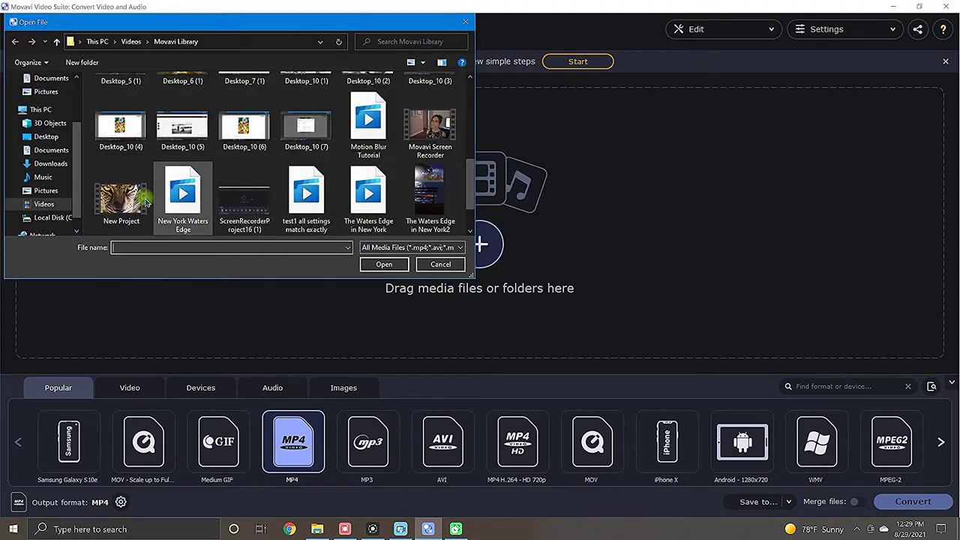
left_click(132, 201)
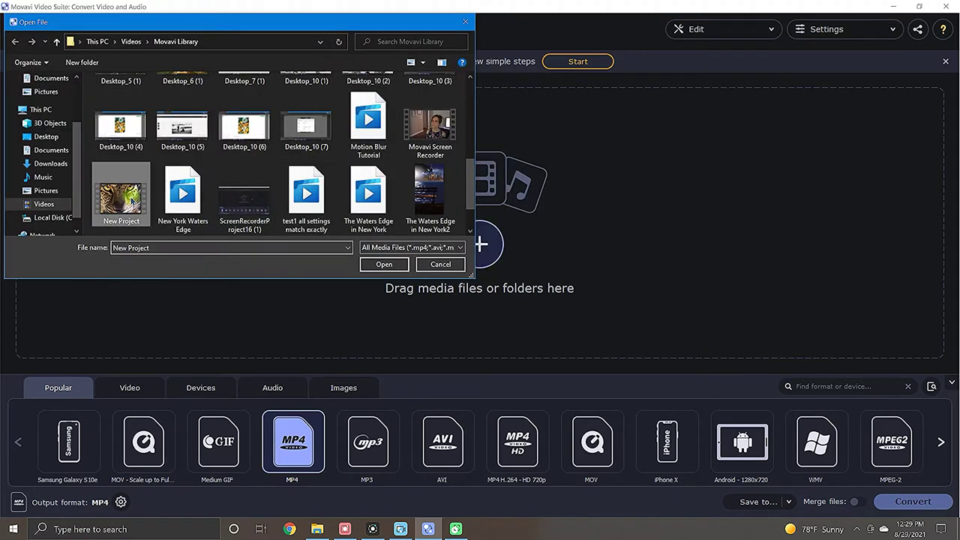
left_click(380, 268)
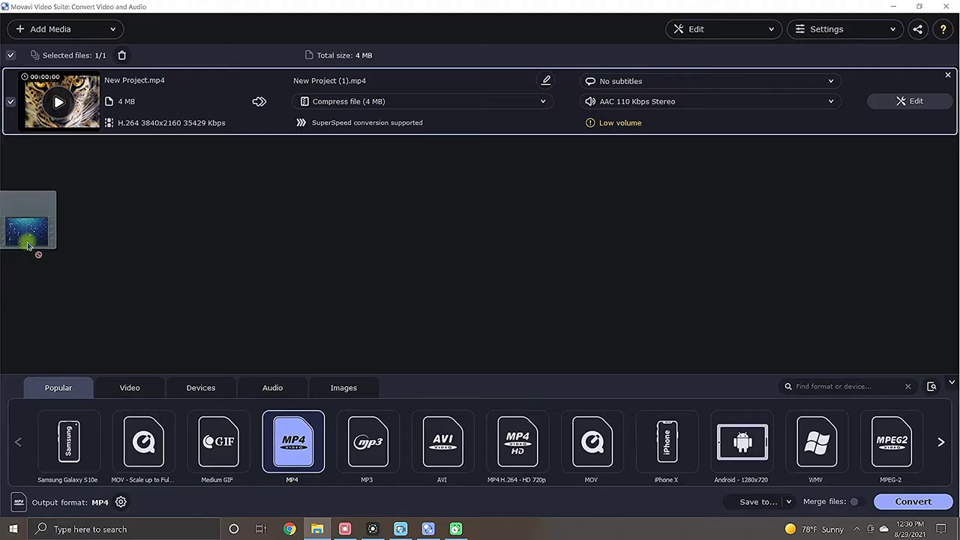
left_click_drag(34, 323, 379, 389)
left_click_drag(289, 297, 292, 257)
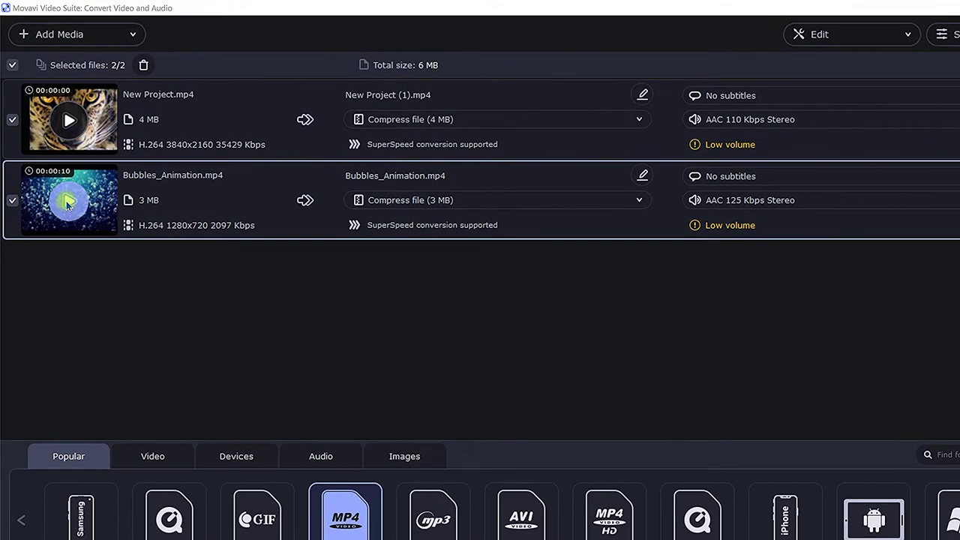
left_click(66, 204)
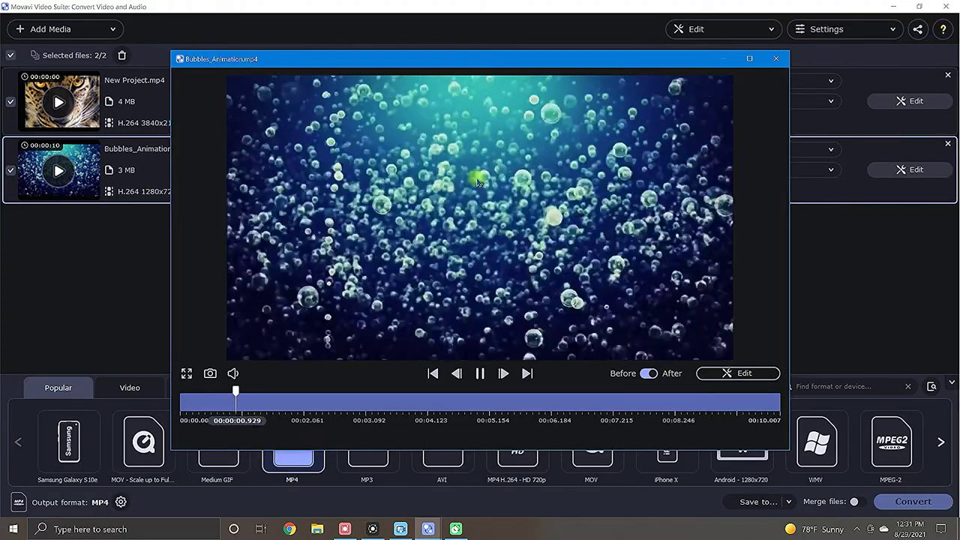
left_click(749, 58)
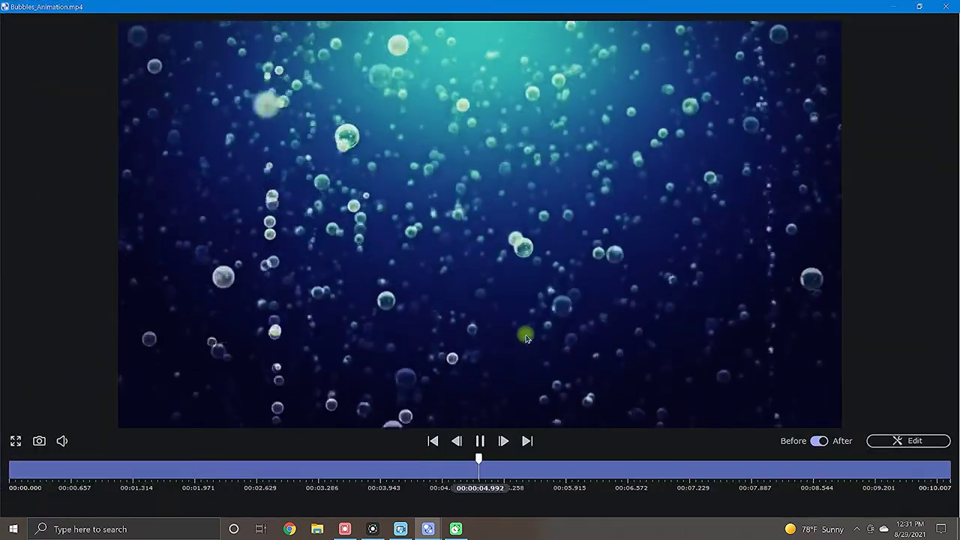
left_click(481, 441)
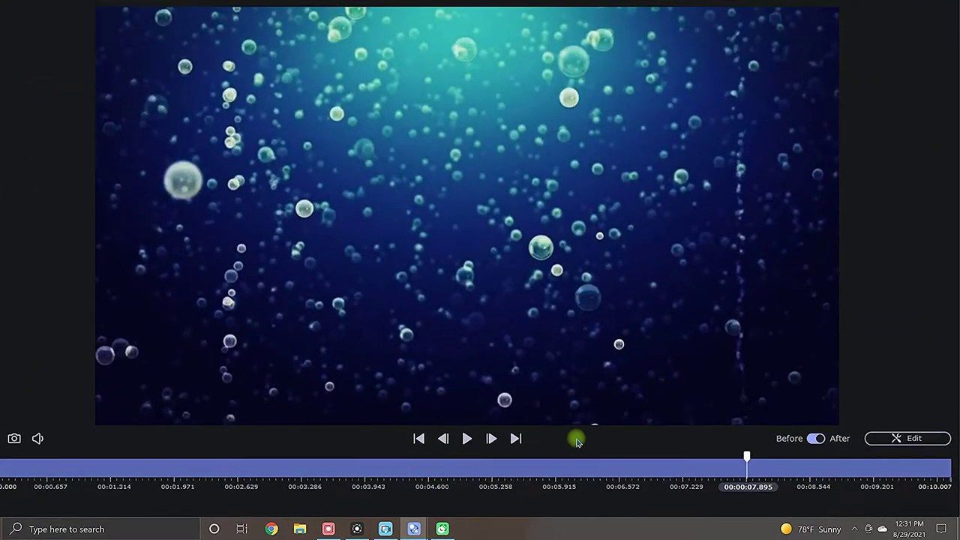
left_click(802, 429)
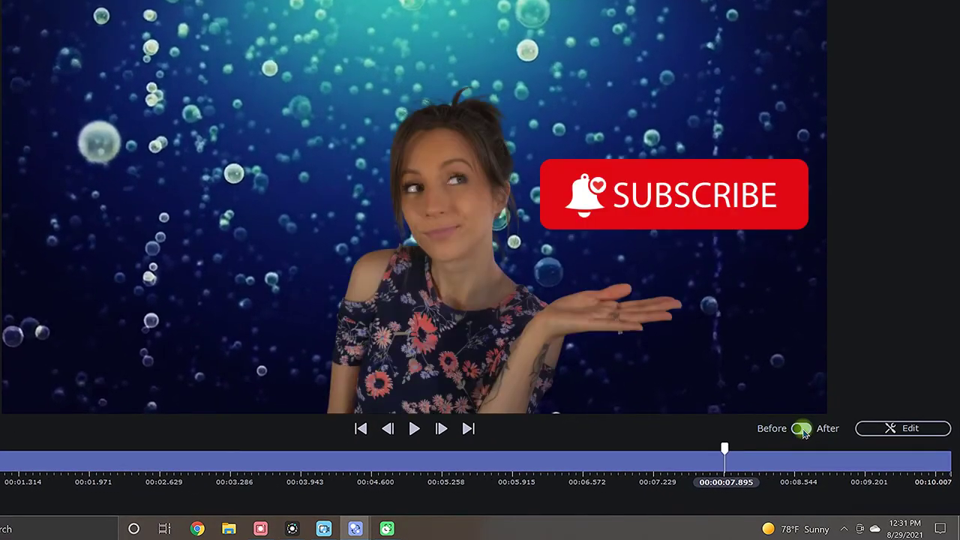
left_click(803, 433)
left_click(803, 432)
left_click(803, 432)
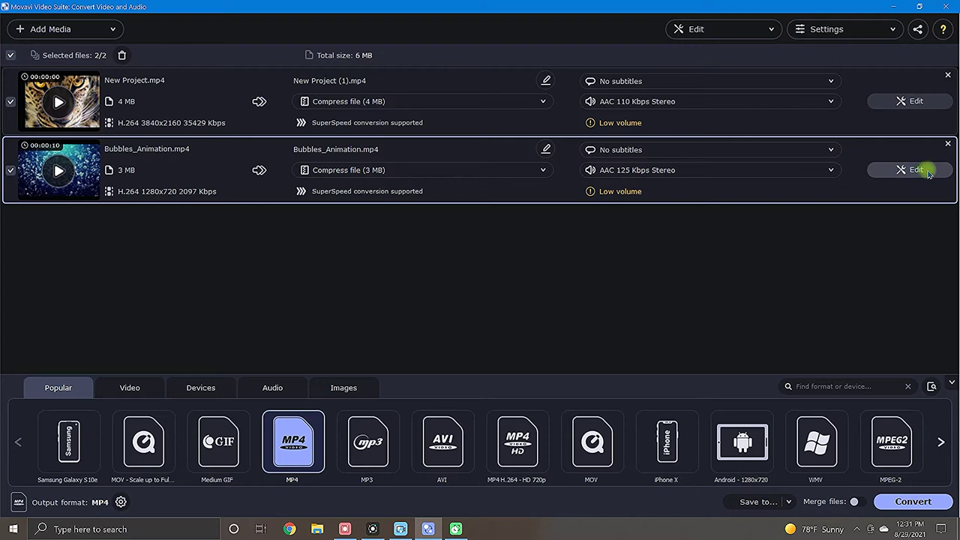
Step: Open Bubbles_Animation.mp4's audio adjustments and switch Remove noise on, then back off
left_click(927, 171)
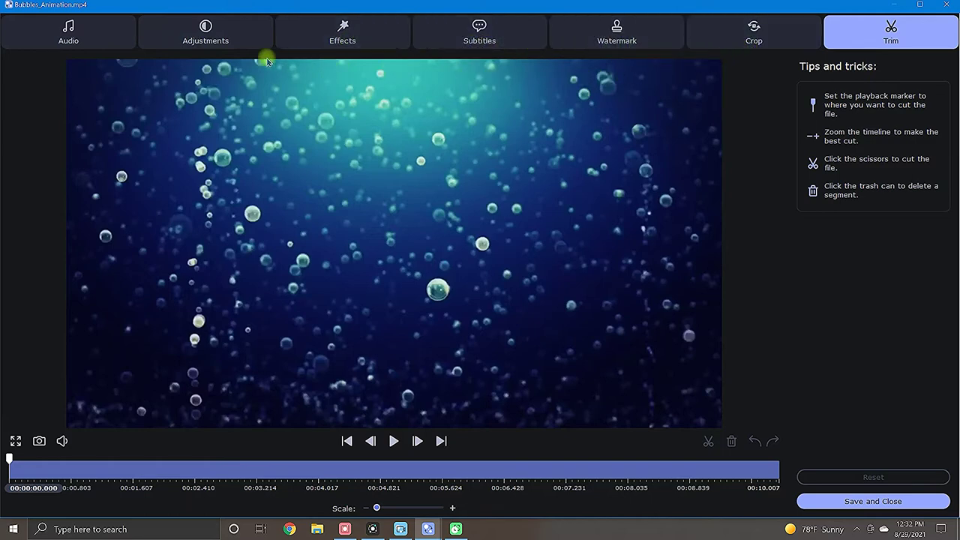
left_click(104, 37)
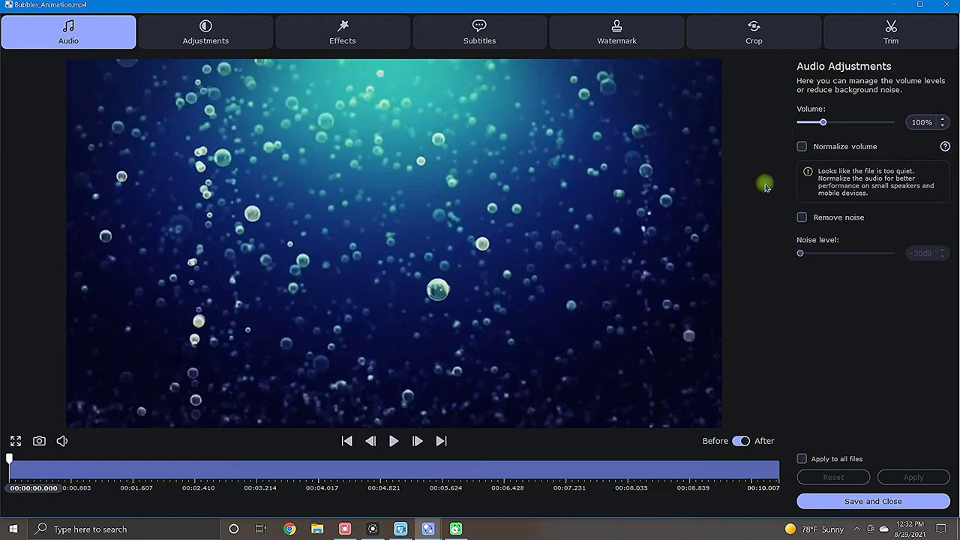
left_click(803, 217)
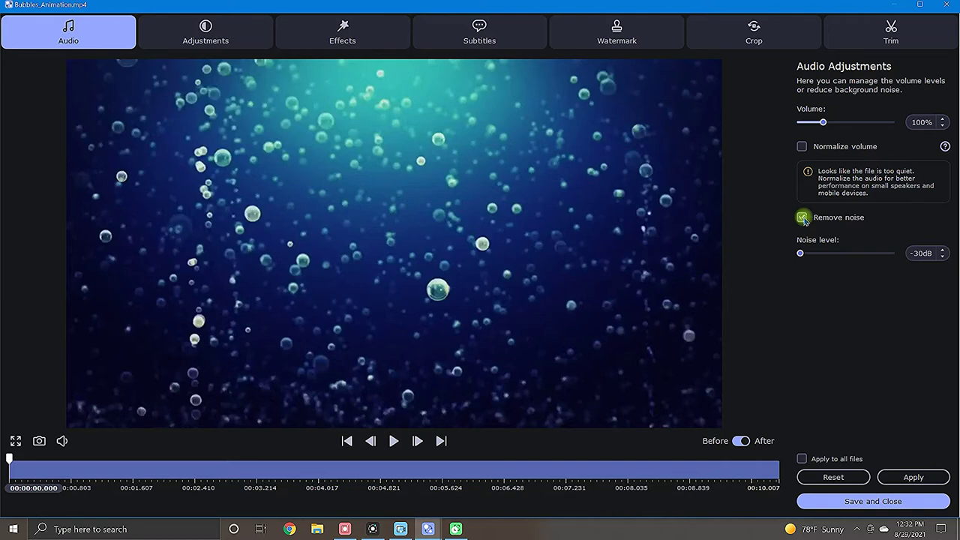
left_click(802, 218)
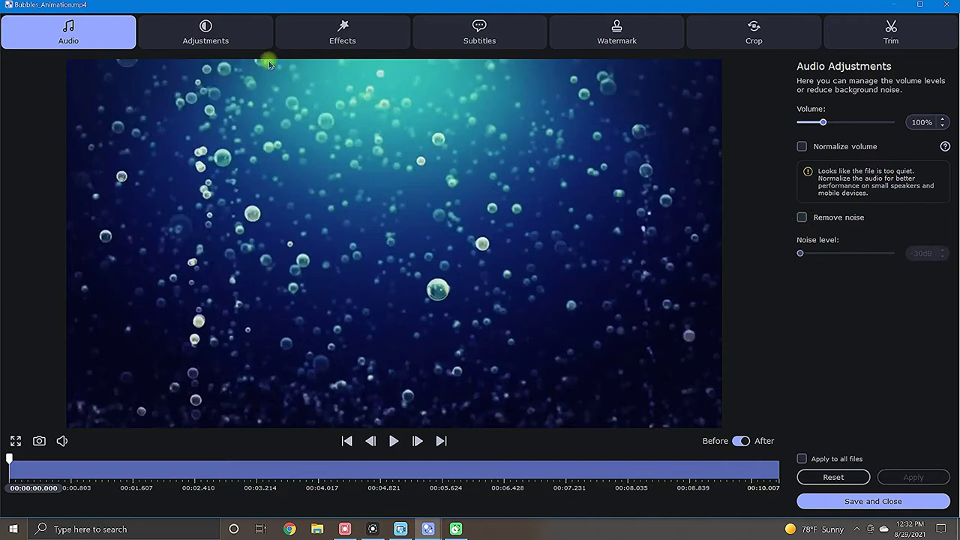
Step: Apply the B&W effect from the editor's Effects list to Bubbles_Animation.mp4
left_click(243, 41)
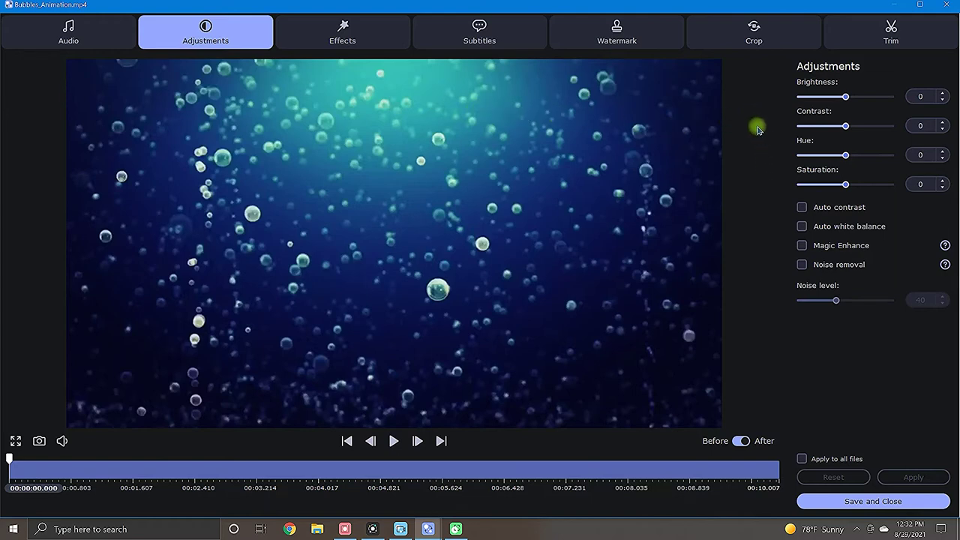
left_click(384, 31)
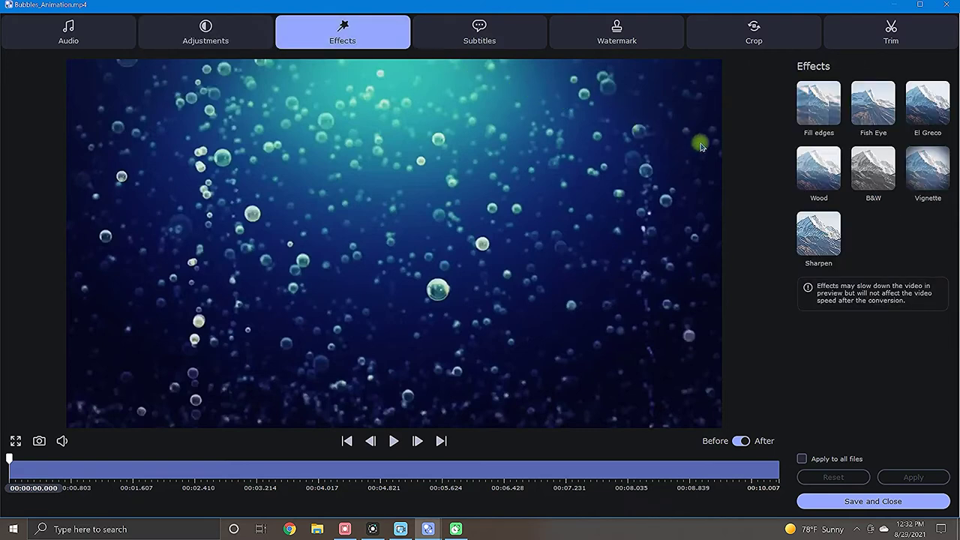
left_click(863, 179)
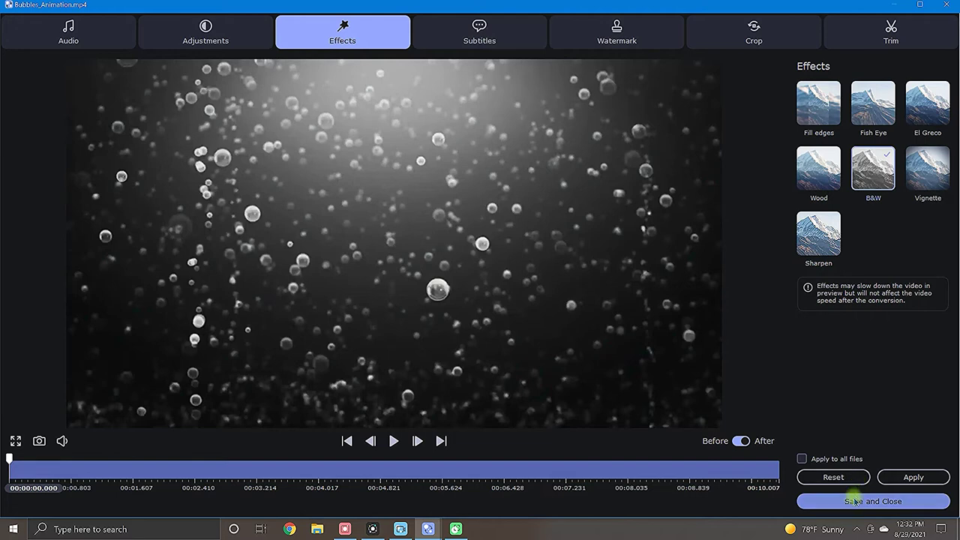
left_click(888, 478)
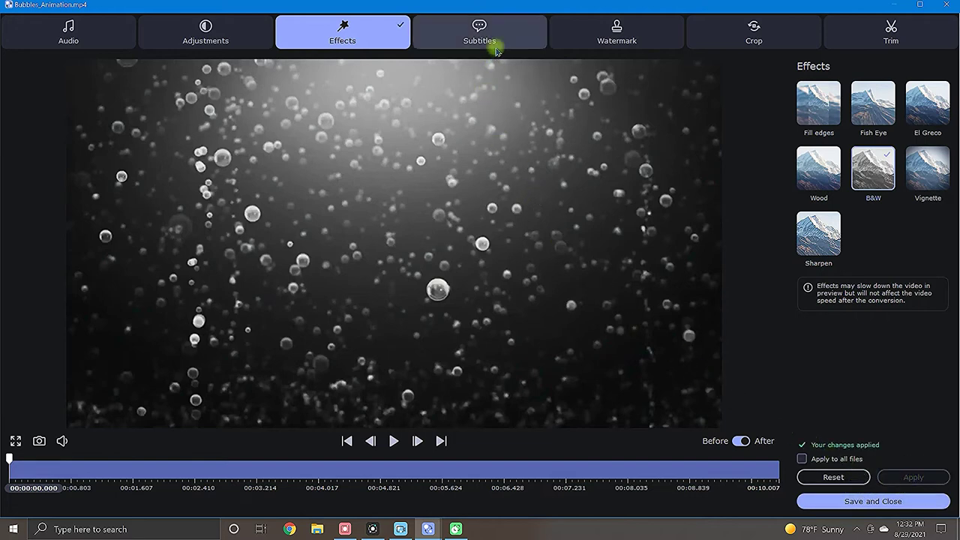
left_click(514, 31)
Step: Add a 'preview' text watermark to the clip
left_click(569, 34)
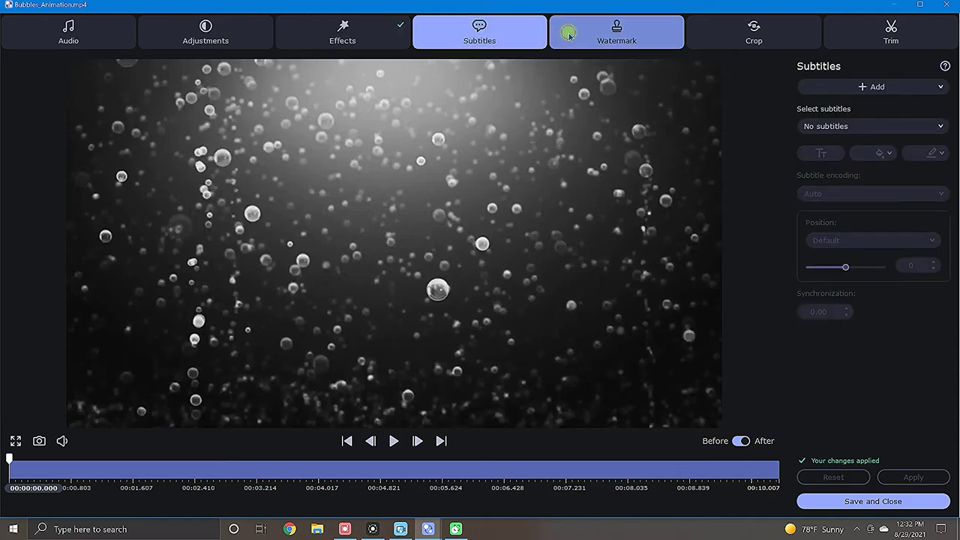
left_click(809, 113)
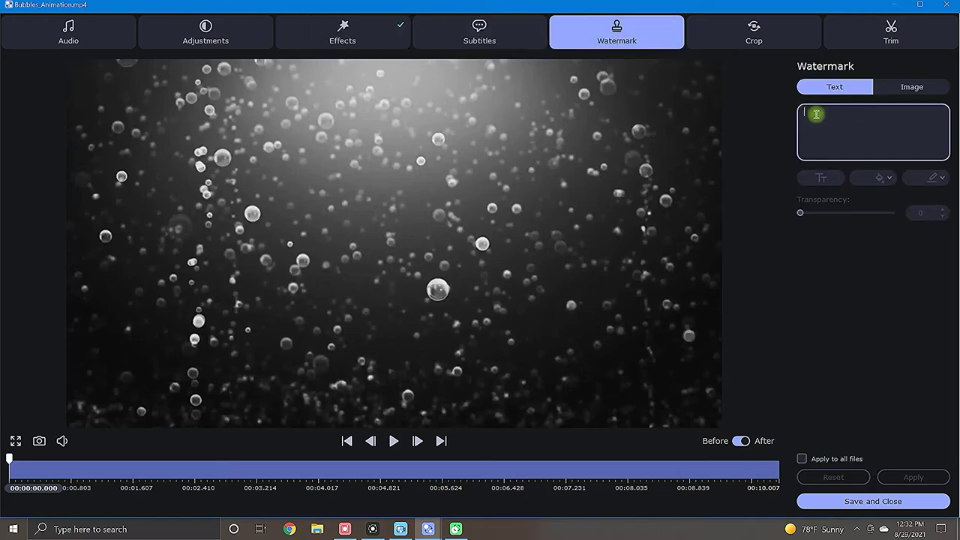
type("preview")
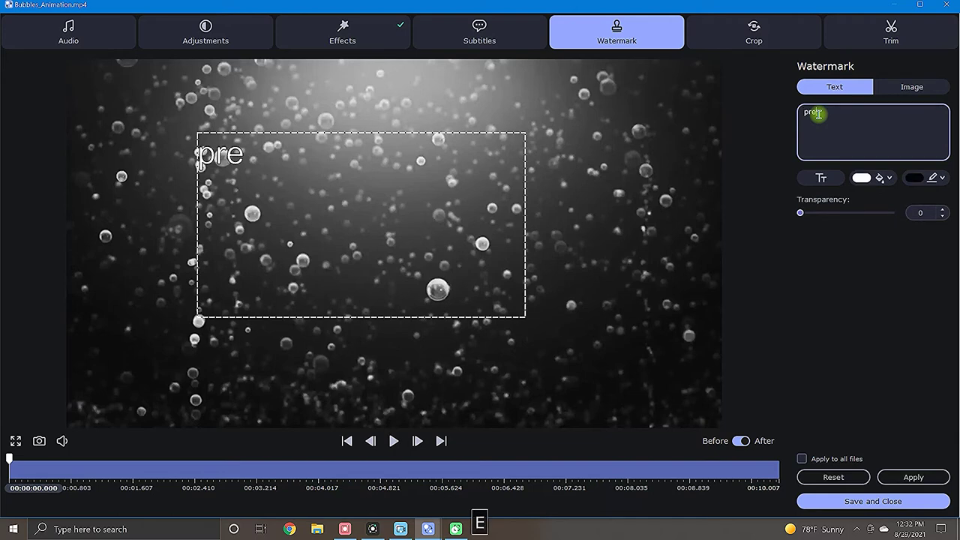
Step: Move the crop frame up and to the right, then save the edits and close the editor
left_click(774, 35)
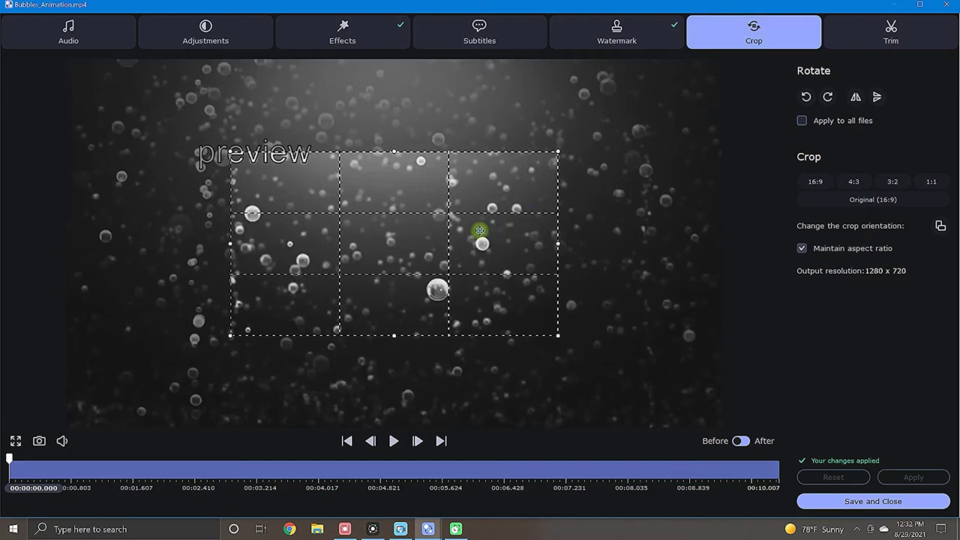
left_click_drag(411, 244, 461, 226)
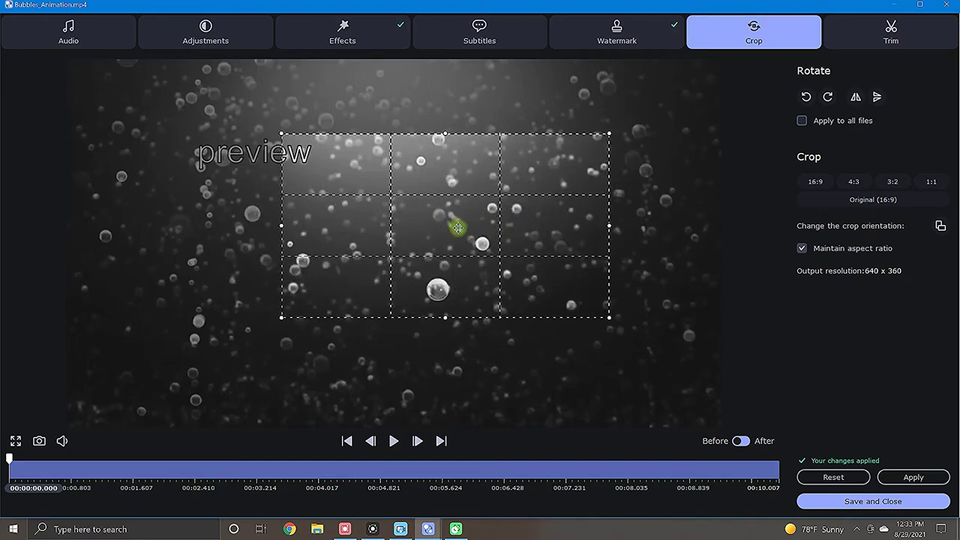
left_click(858, 33)
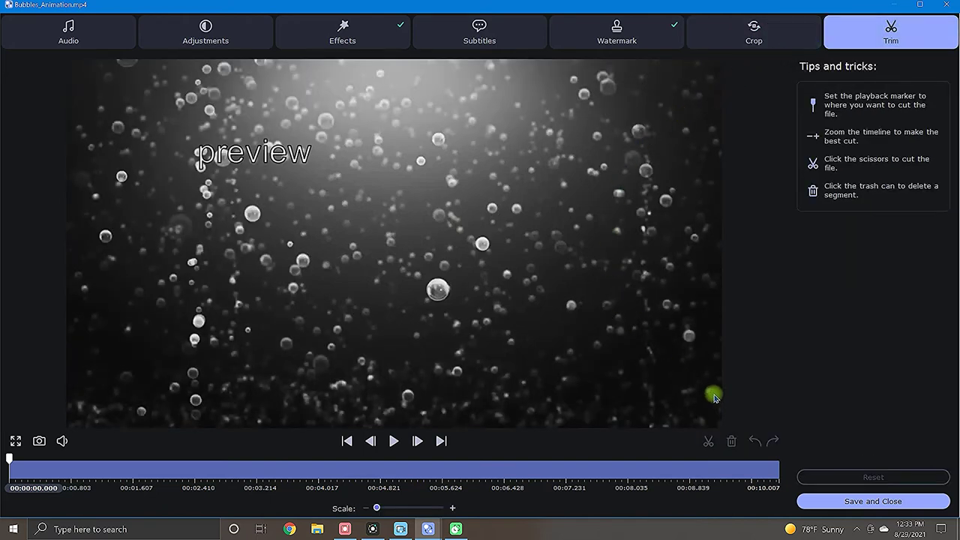
left_click(842, 500)
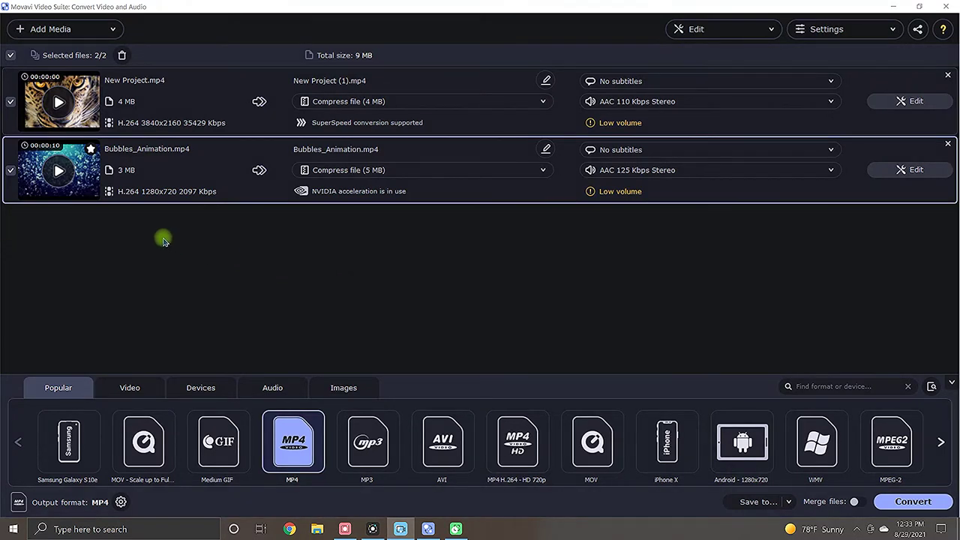
Step: Deselect all files and rename the Bubbles_Animation output to 'Under Water'
left_click(9, 55)
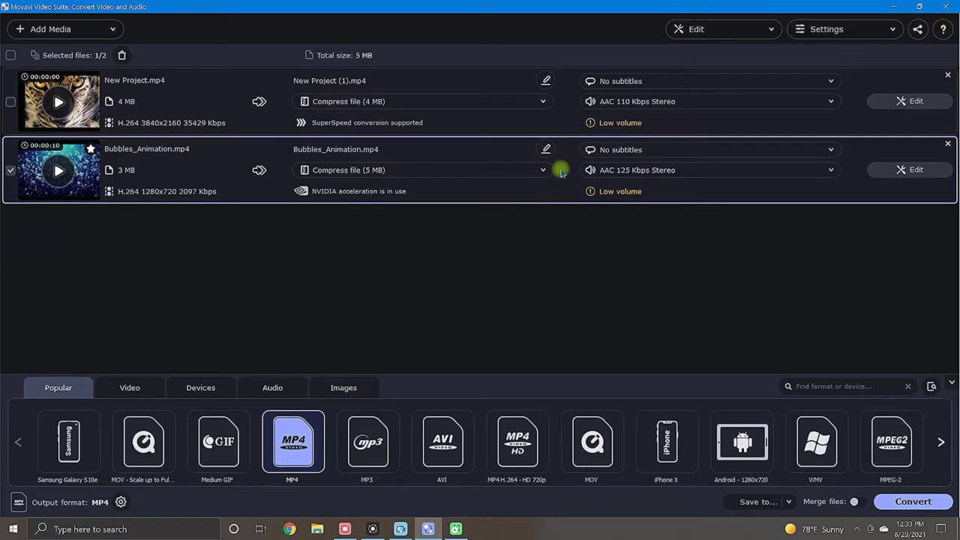
left_click(546, 151)
type("Under Water")
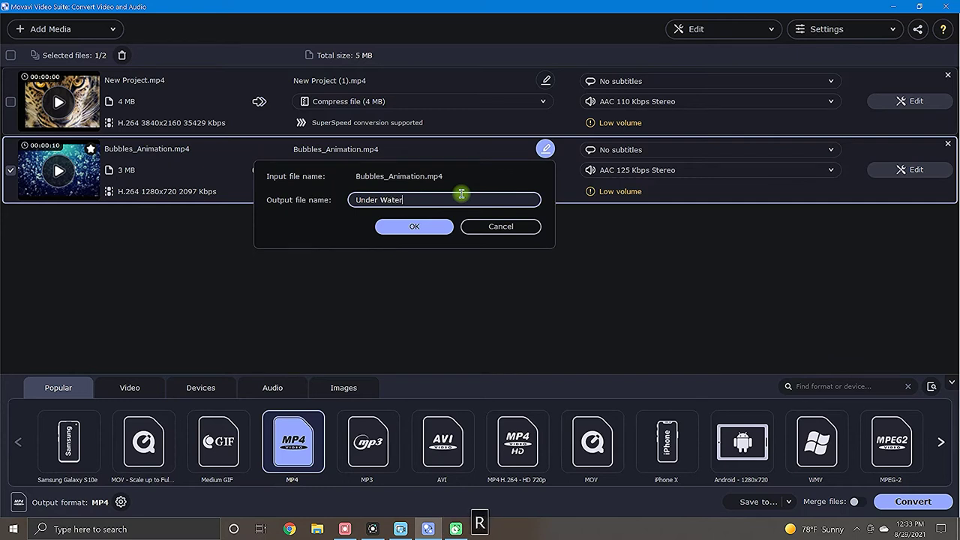
left_click(439, 229)
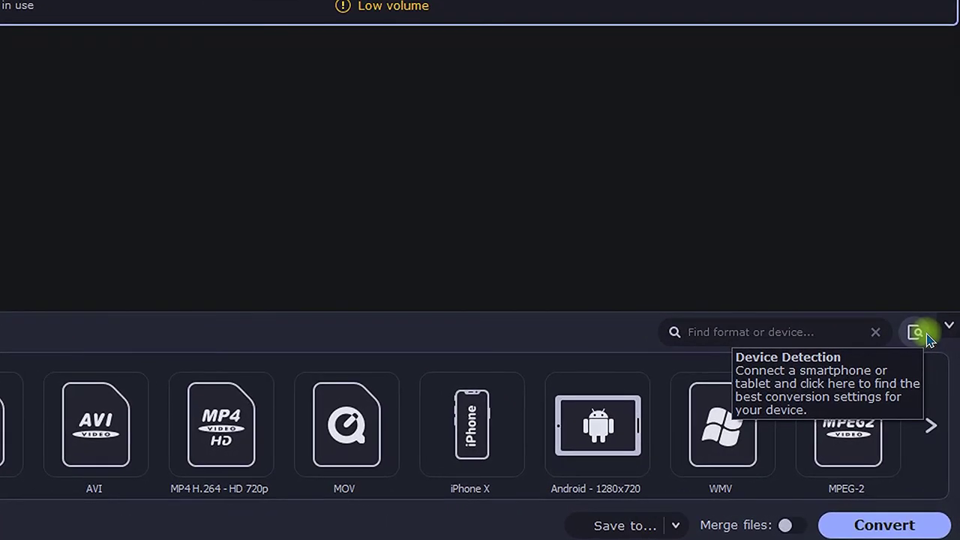
type("YouTube")
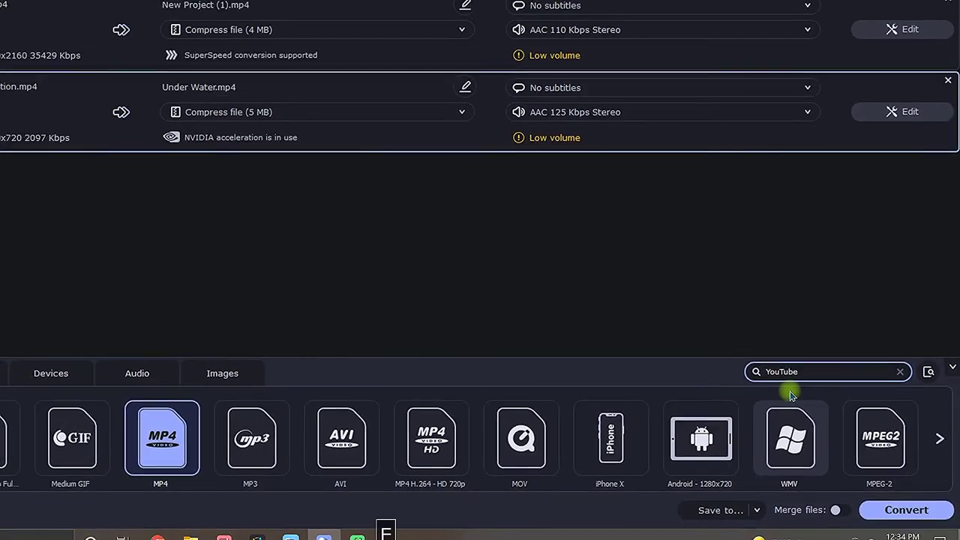
key("Return")
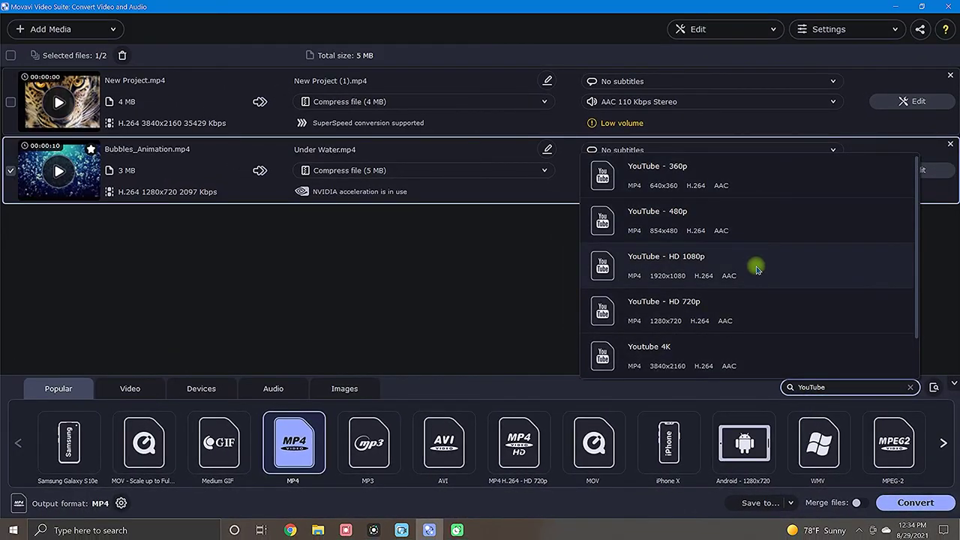
left_click(564, 258)
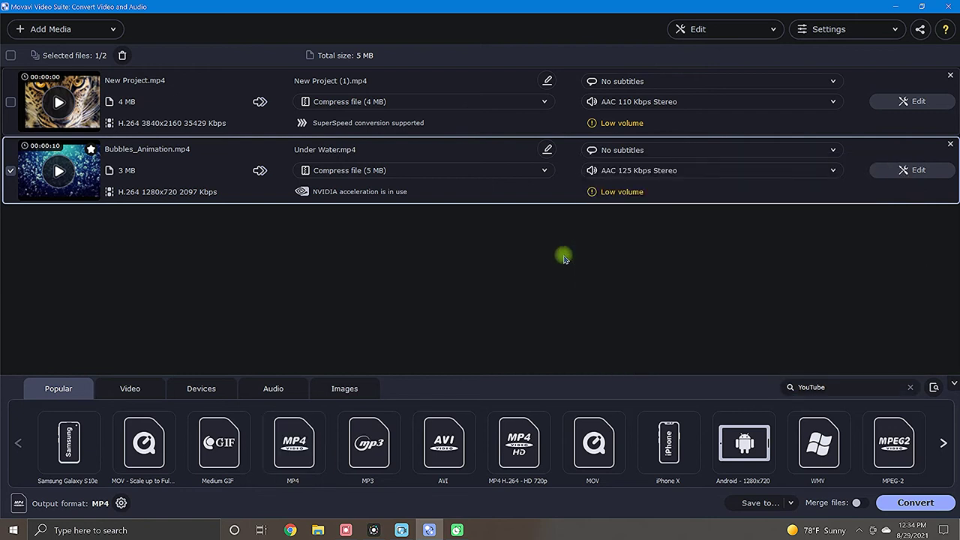
left_click(892, 30)
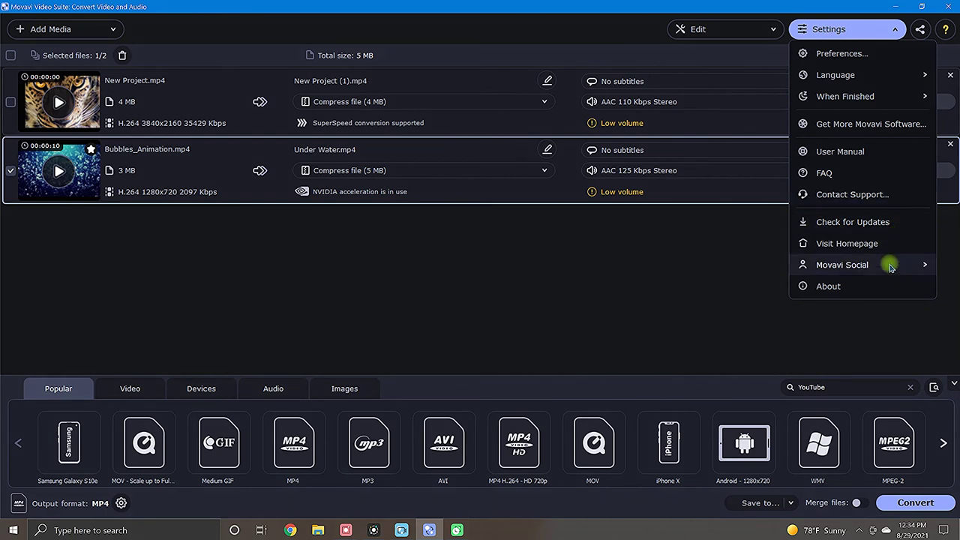
left_click(910, 306)
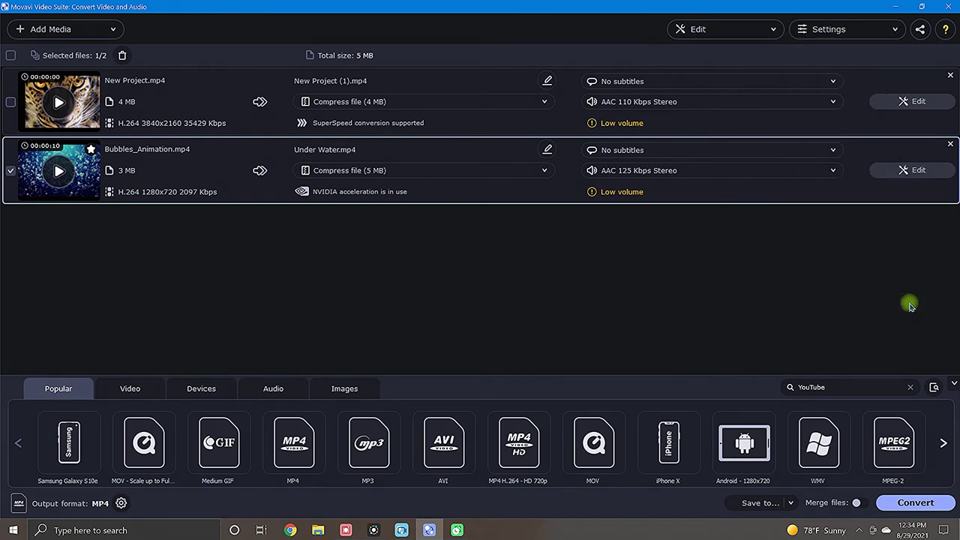
left_click(793, 504)
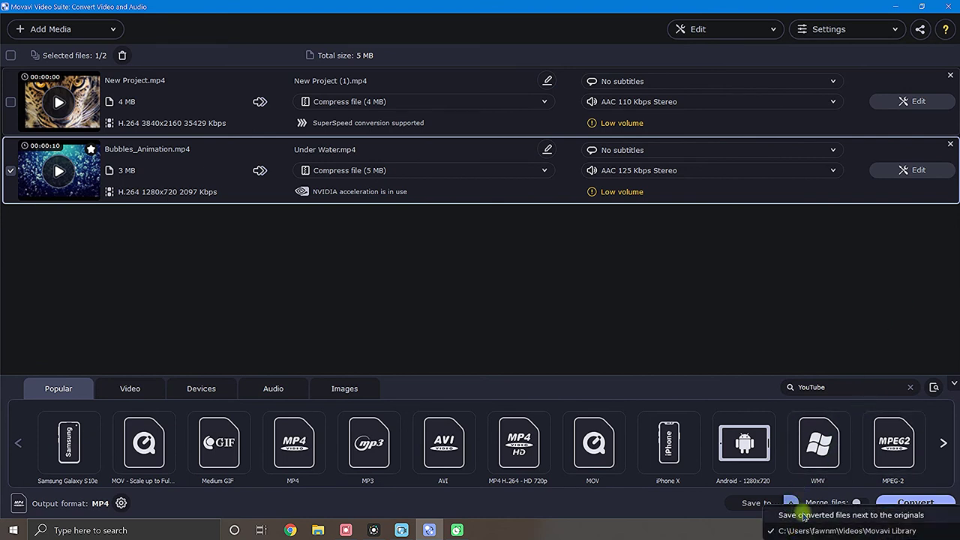
left_click(857, 503)
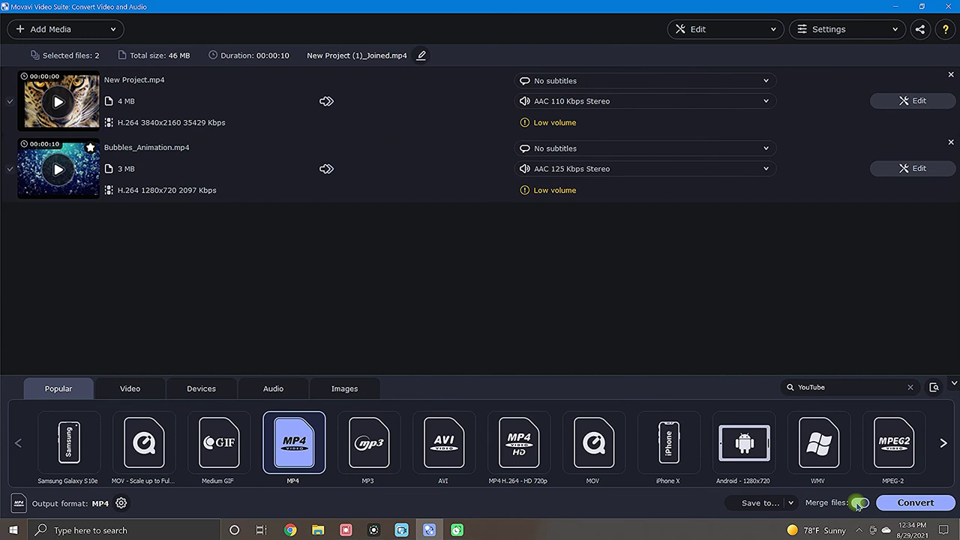
left_click(858, 504)
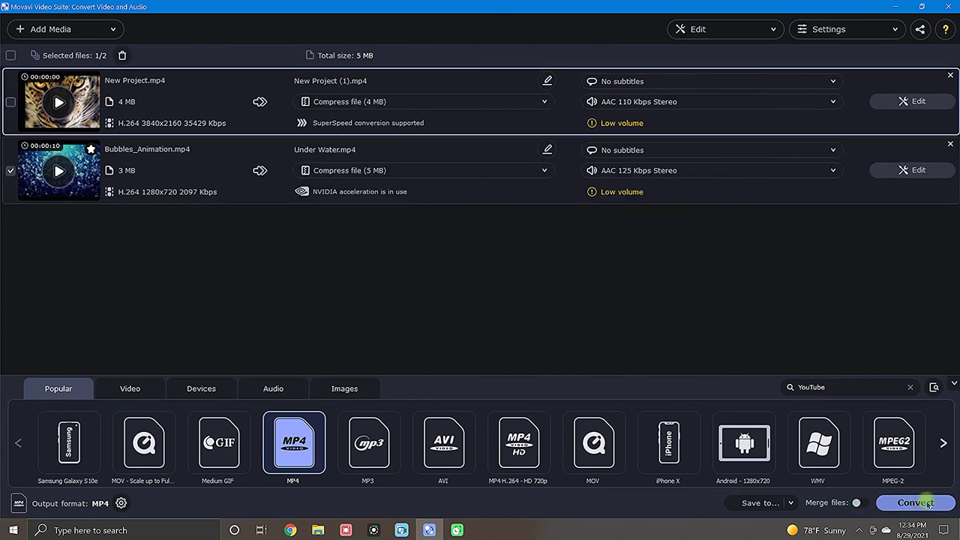